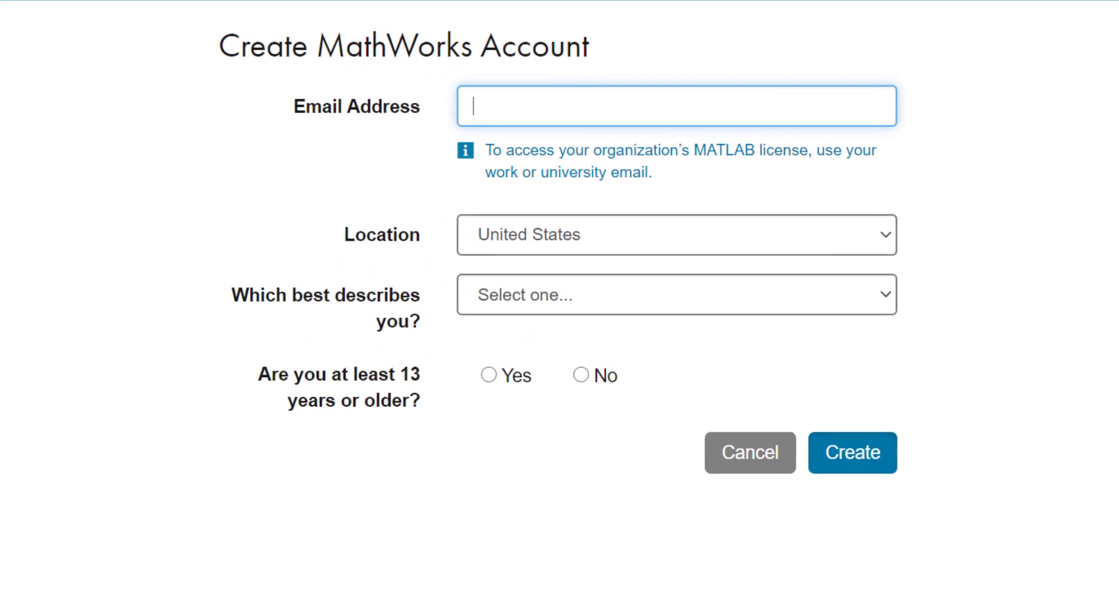
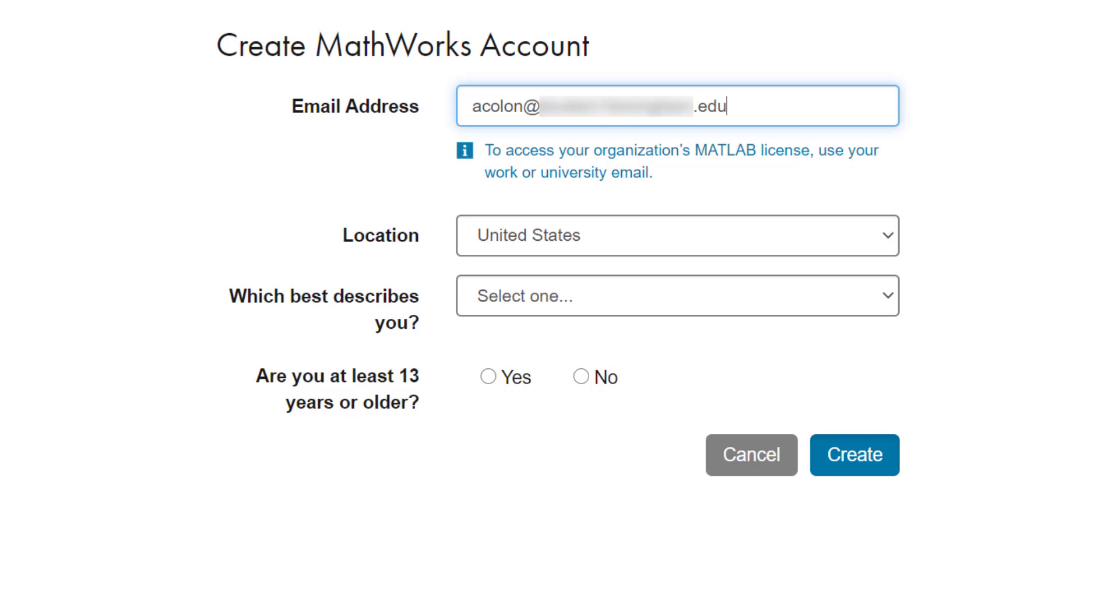
# Step: Enter the school .edu email address, choose the Student role, and confirm being at least 13
pyautogui.click(781, 307)
pyautogui.click(733, 375)
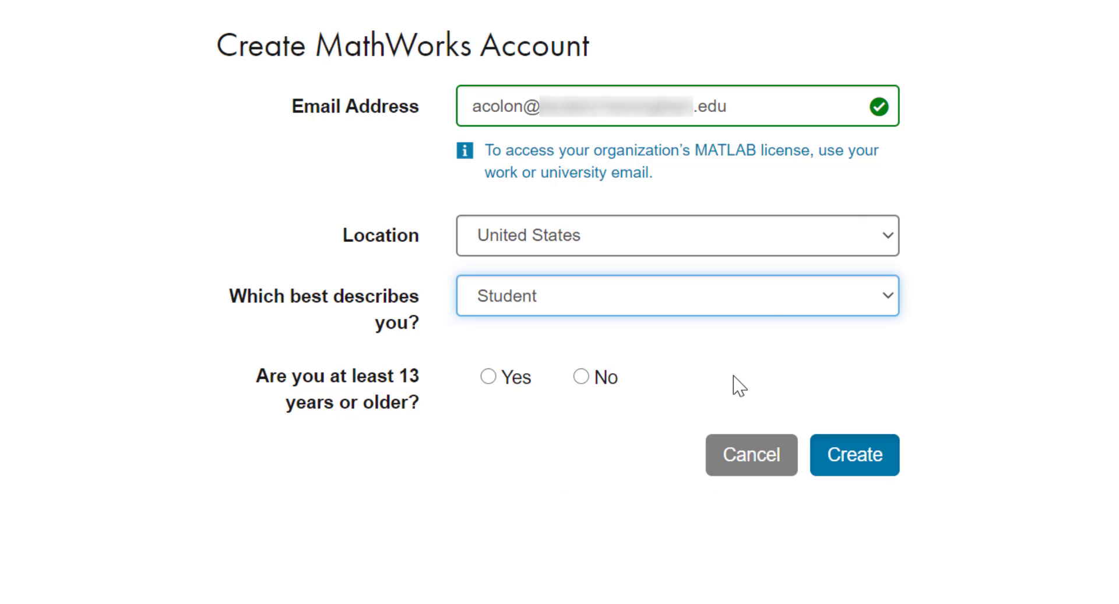
pyautogui.click(492, 377)
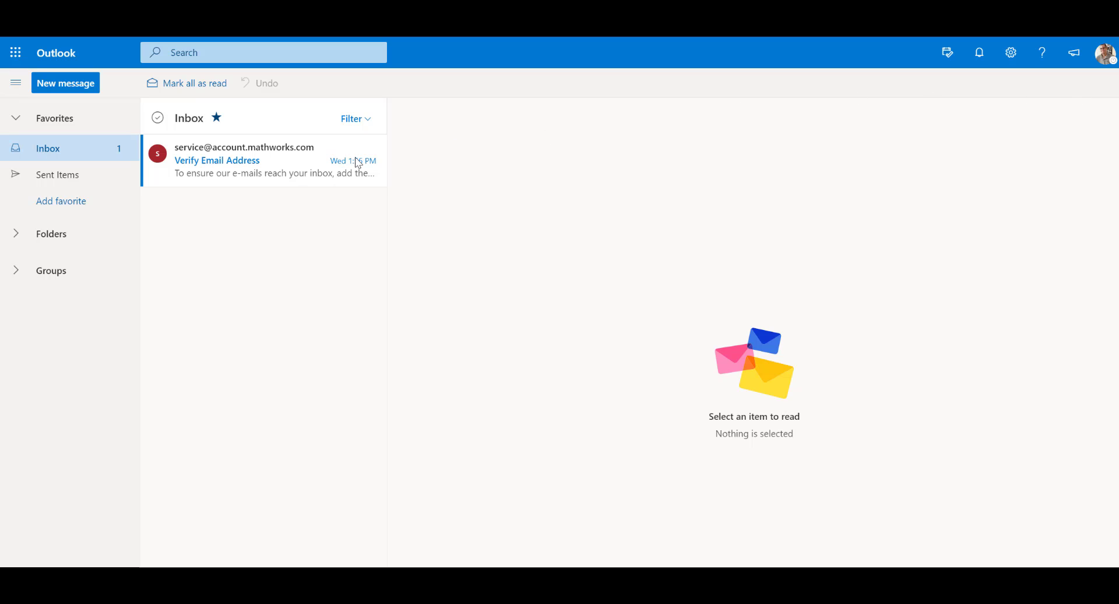
# Step: Open MathWorks' 'Verify Email Address' message from the Outlook inbox
pyautogui.click(259, 177)
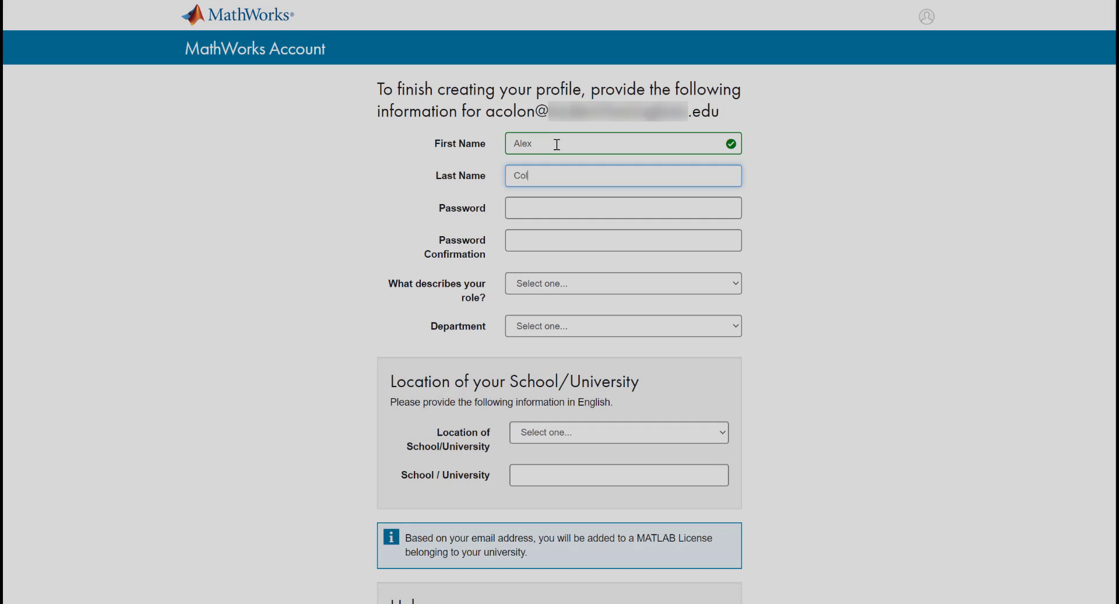
# Step: Enter the account password and confirm it
pyautogui.click(542, 210)
pyautogui.write('********')
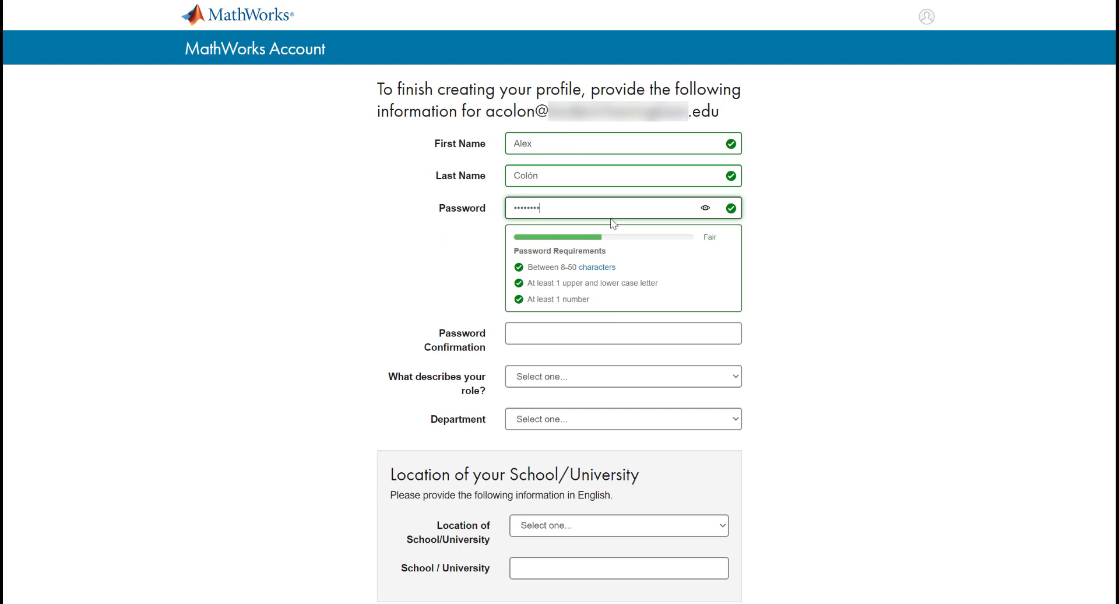
pyautogui.click(610, 330)
pyautogui.write('********')
# Step: Set the role to Student (Graduate-level) and the department to Psychology
pyautogui.click(587, 285)
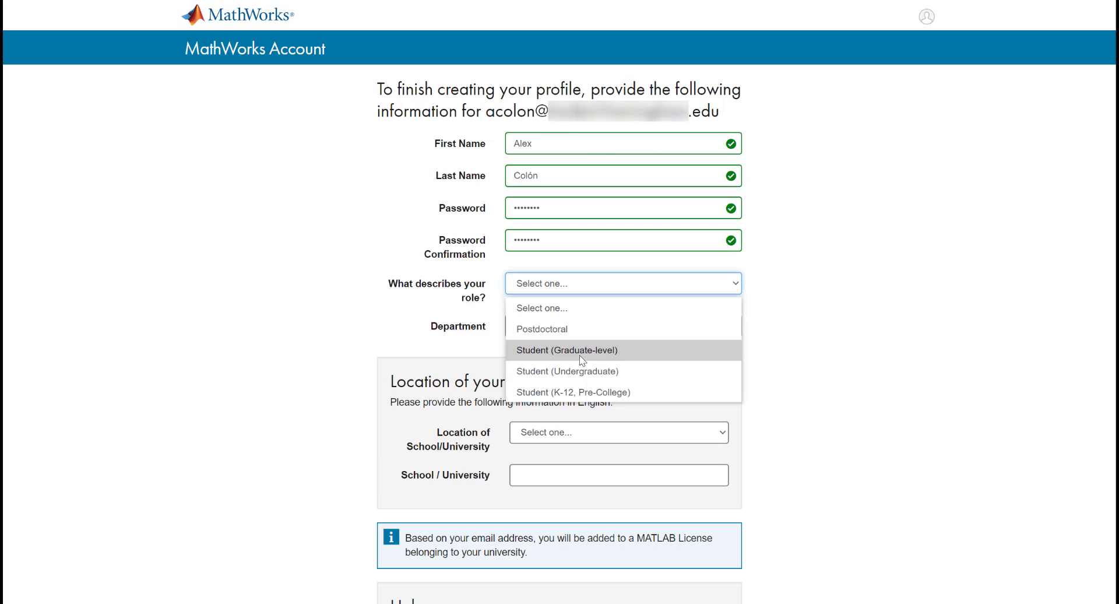
pyautogui.click(579, 352)
pyautogui.click(579, 326)
pyautogui.scroll(-3, 725, 242)
pyautogui.scroll(-2, 724, 242)
pyautogui.click(597, 279)
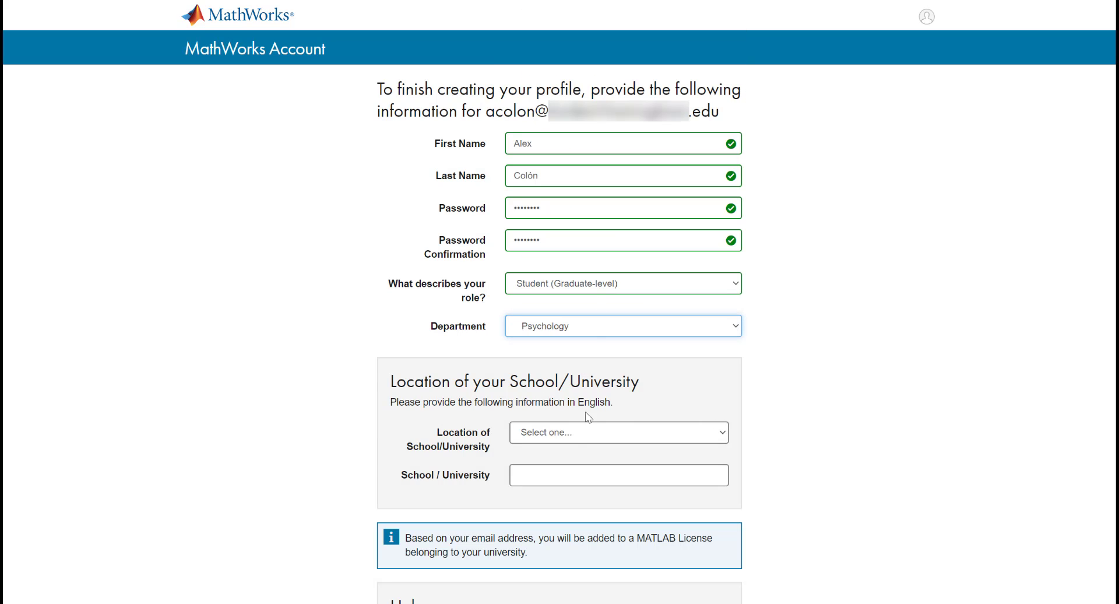
# Step: Set the school location to United States, Massachusetts, and select University of Massachusetts
pyautogui.click(587, 436)
pyautogui.moveTo(723, 35); pyautogui.dragTo(705, 405)
pyautogui.click(534, 111)
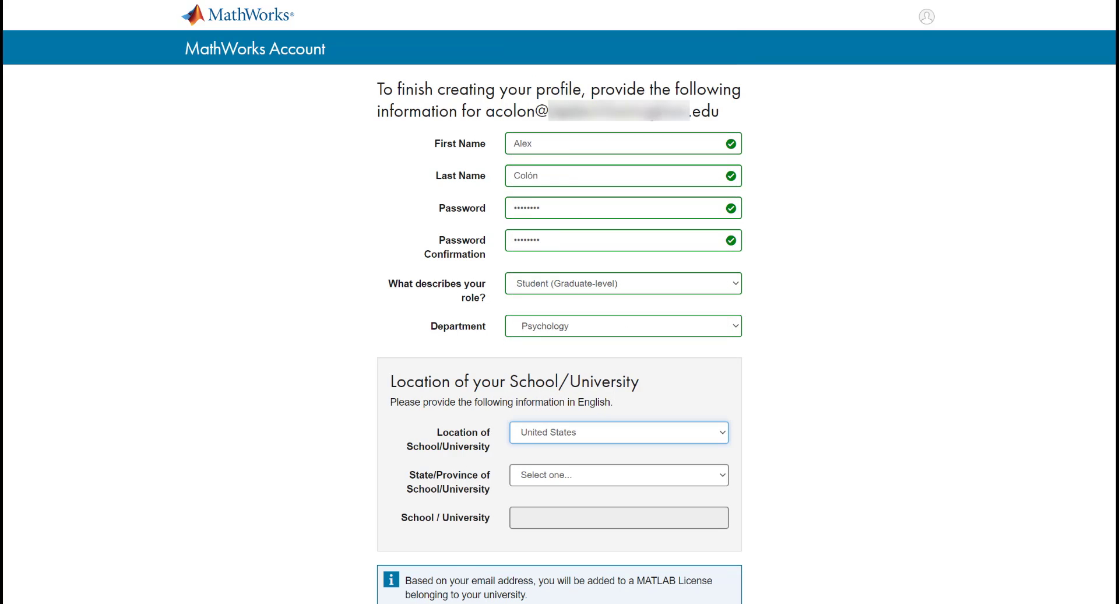
pyautogui.click(554, 475)
pyautogui.click(552, 475)
pyautogui.click(553, 483)
pyautogui.scroll(-5, 572, 140)
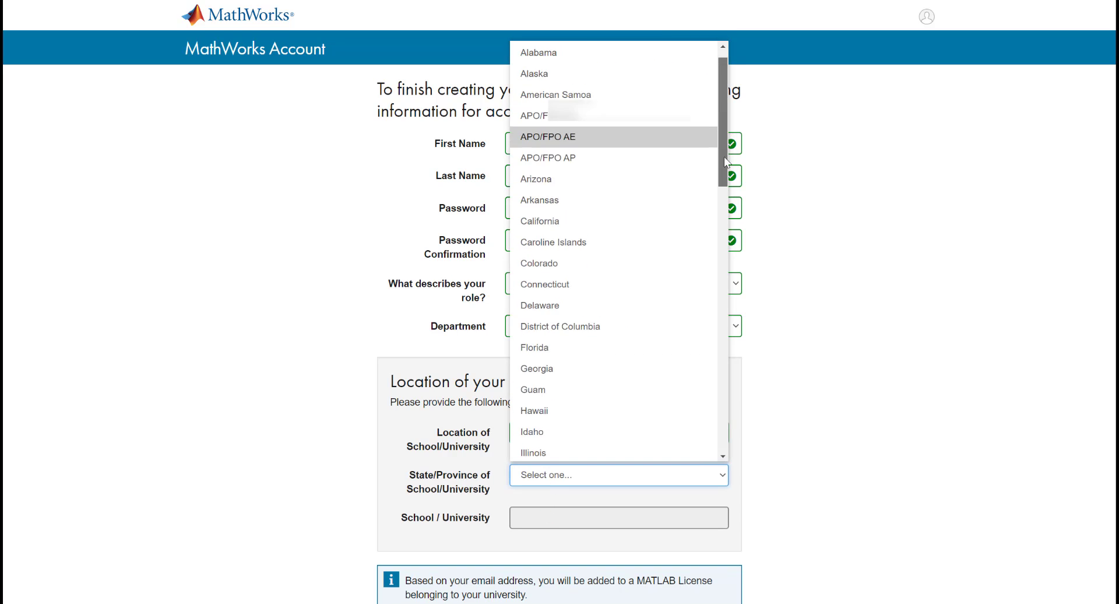
pyautogui.click(559, 242)
pyautogui.click(544, 520)
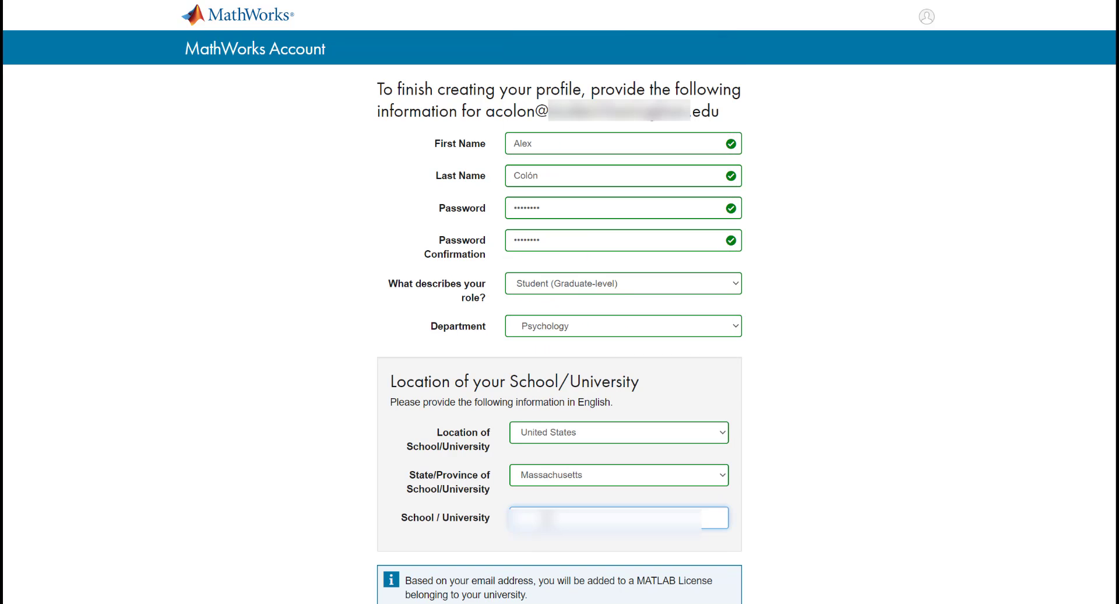
pyautogui.write('University of Massachusetts')
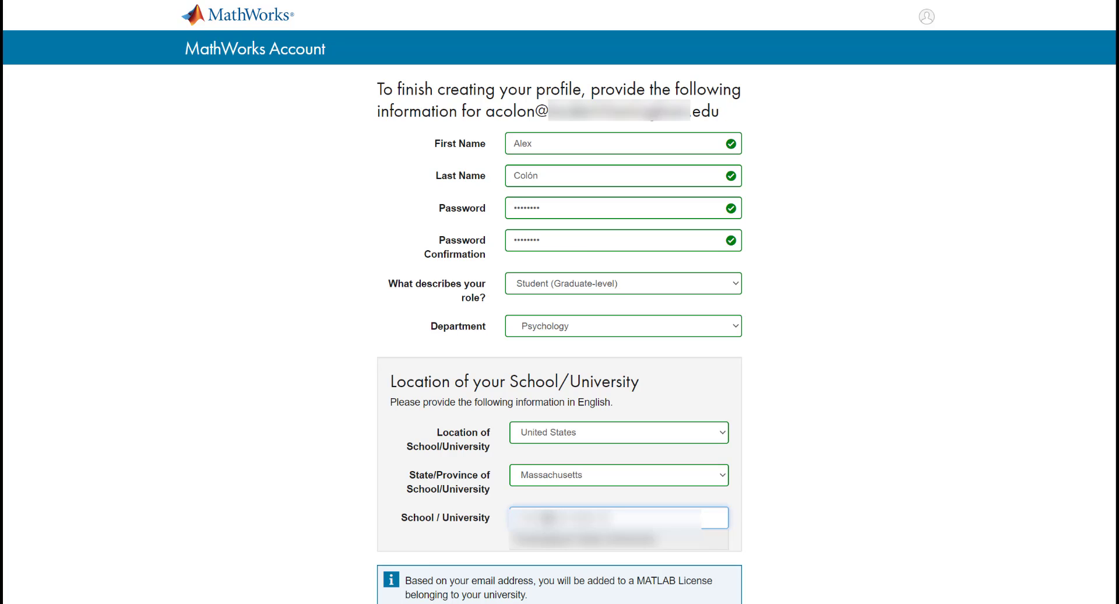
pyautogui.click(844, 506)
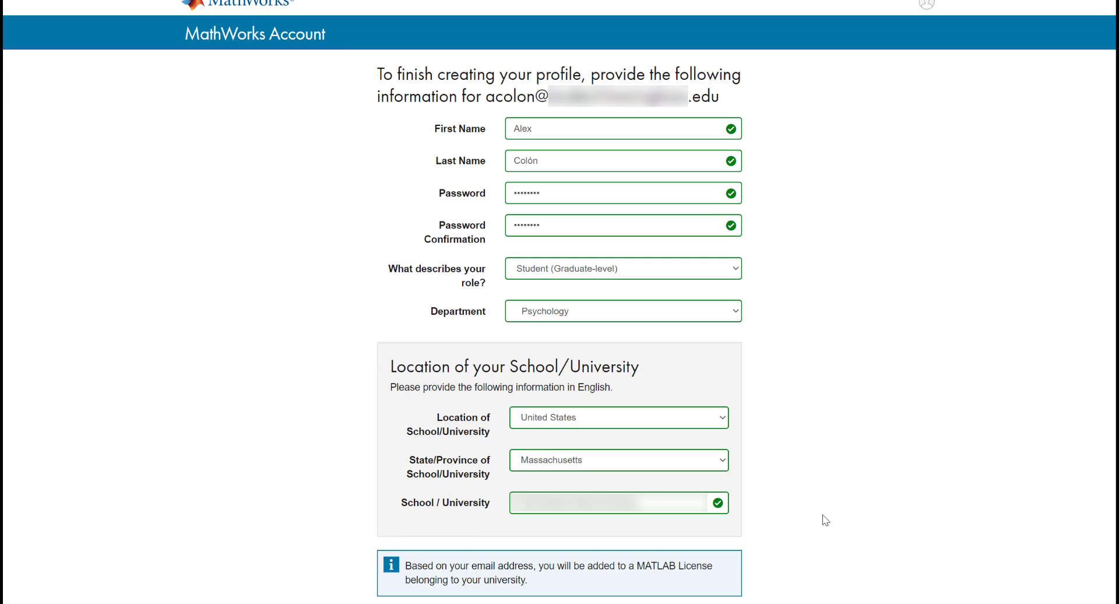
# Step: Accept the Online Services Agreement and submit the profile to create the account
pyautogui.scroll(-5, 822, 513)
pyautogui.click(509, 455)
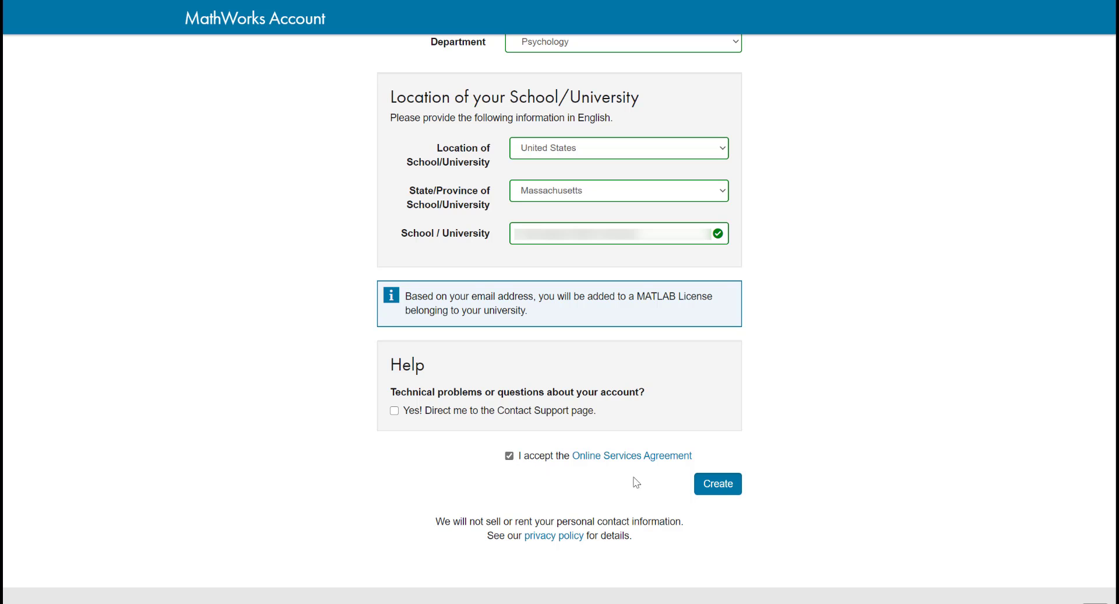
pyautogui.click(717, 489)
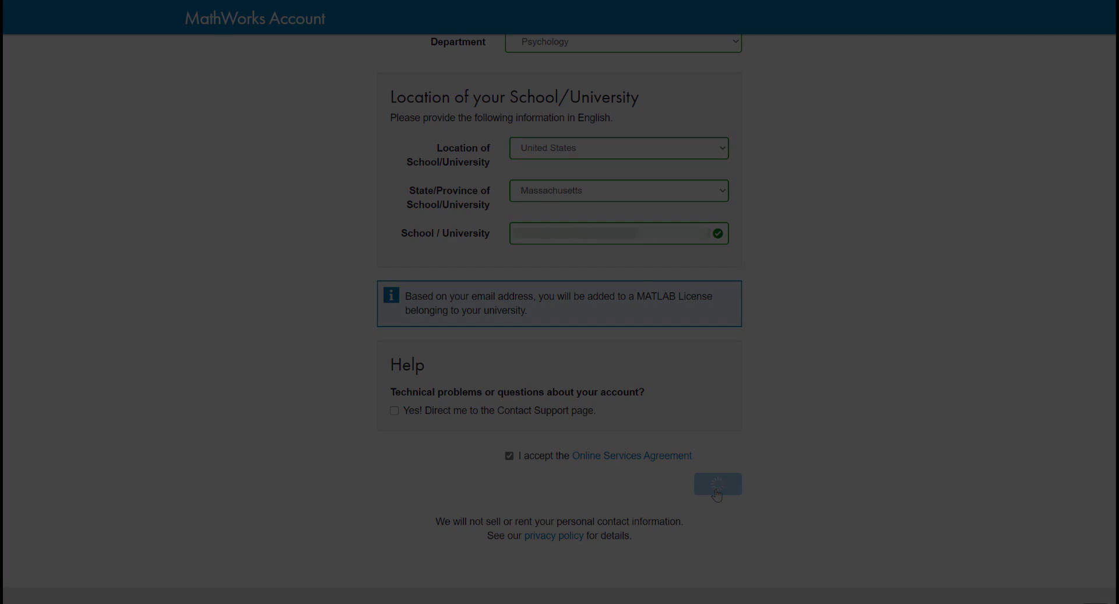